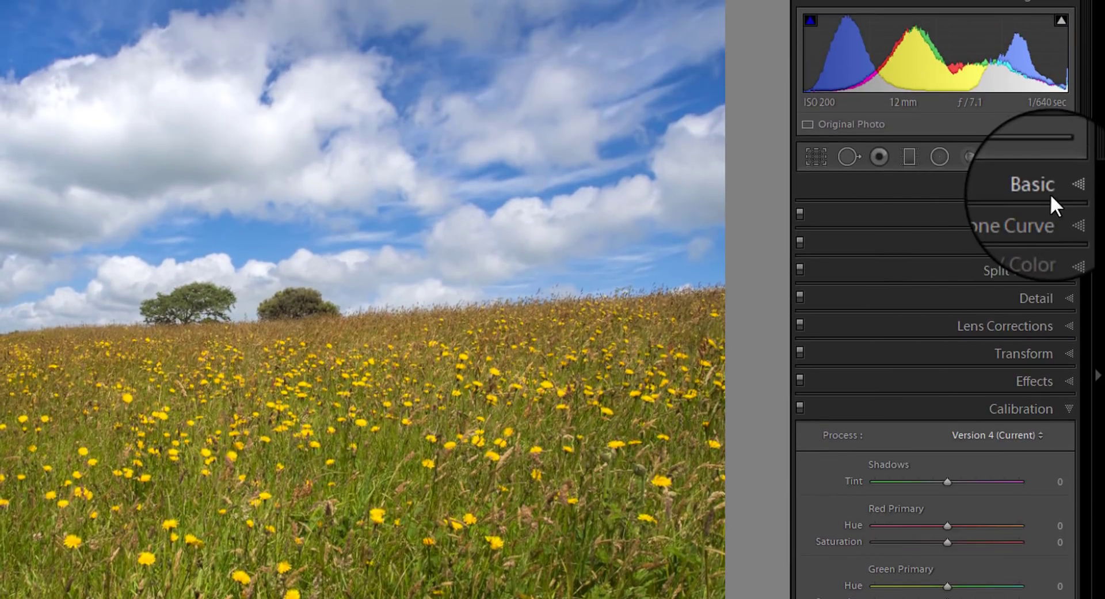
# Step: Check the Effects panel, then raise Dehaze in the Basic panel to +2
pyautogui.click(1045, 184)
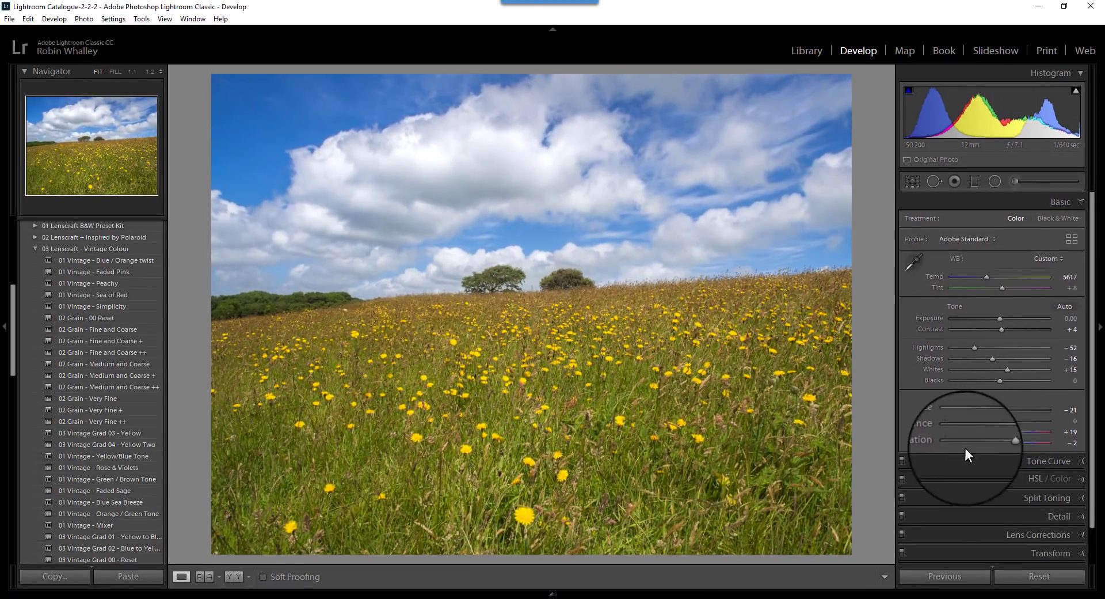
pyautogui.scroll(-1, 965, 449)
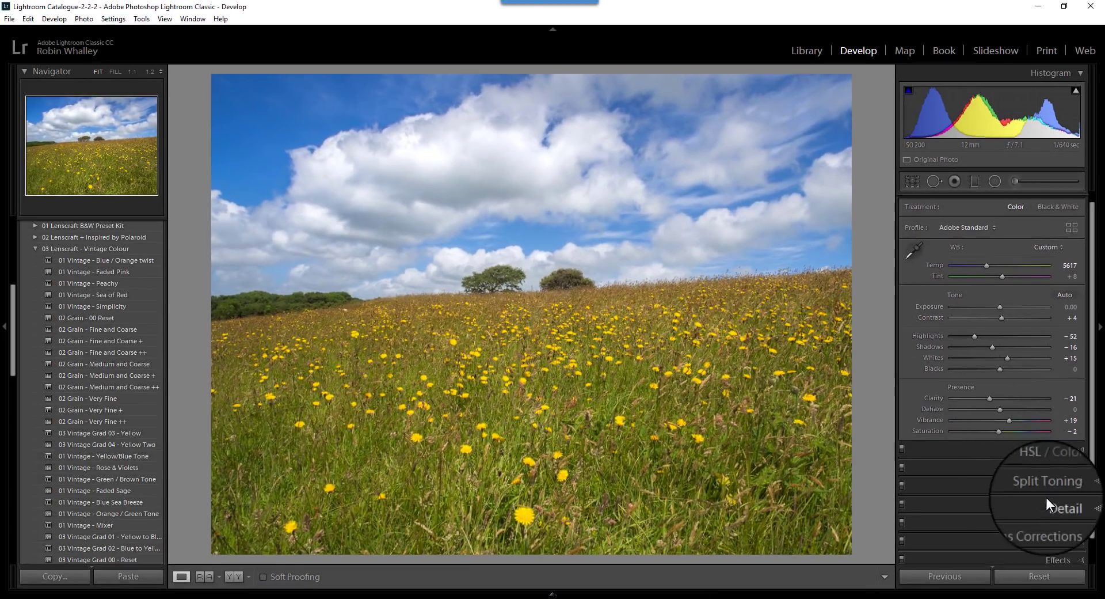
pyautogui.click(1057, 554)
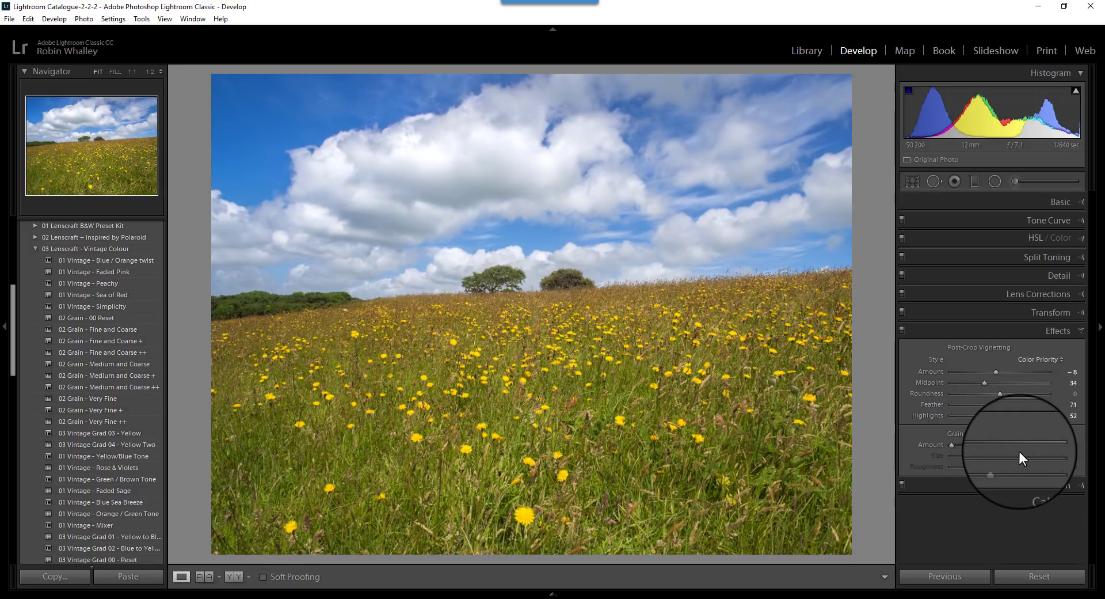
pyautogui.click(1055, 201)
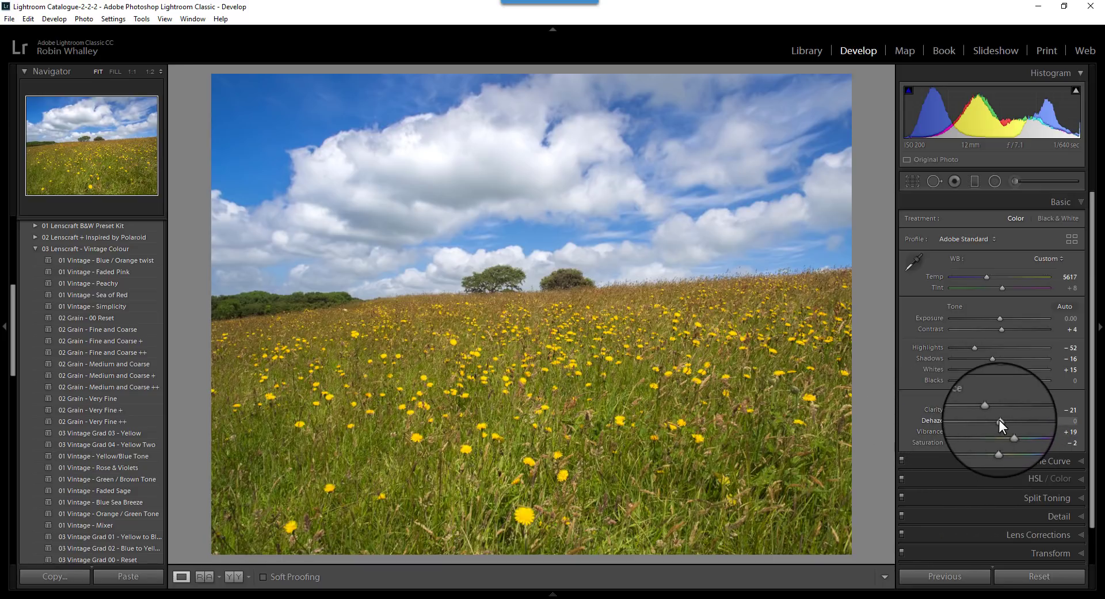
pyautogui.moveTo(999, 421)
pyautogui.mouseDown()
pyautogui.moveTo(1022, 420)
pyautogui.moveTo(1000, 426)
pyautogui.mouseUp()
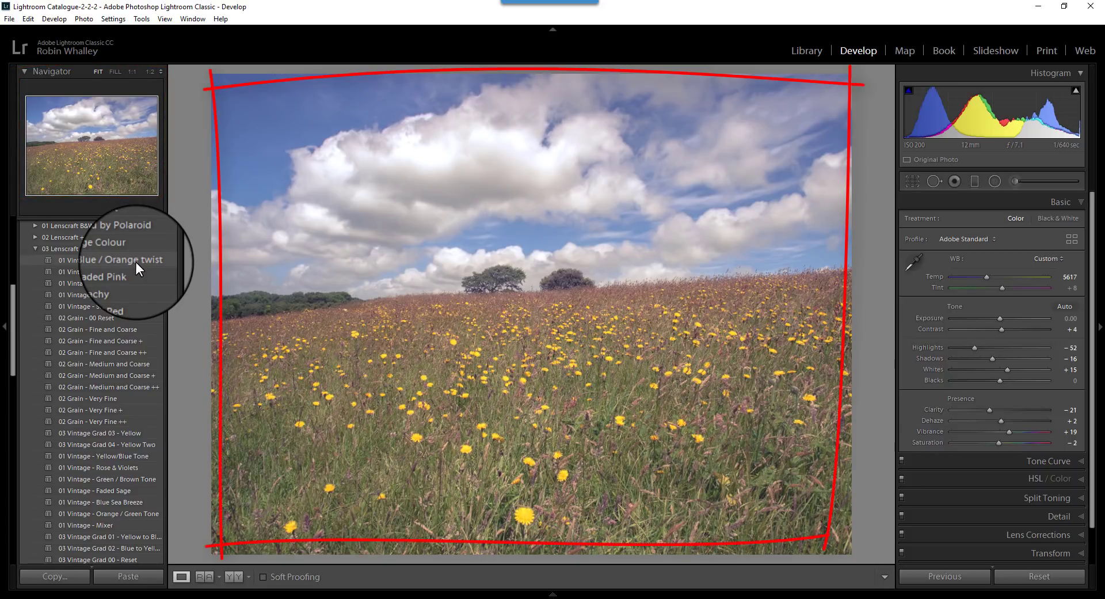
# Step: Preview 01 Vintage - Peachy, add it to Favorites, apply it from there, then undo
pyautogui.click(112, 280)
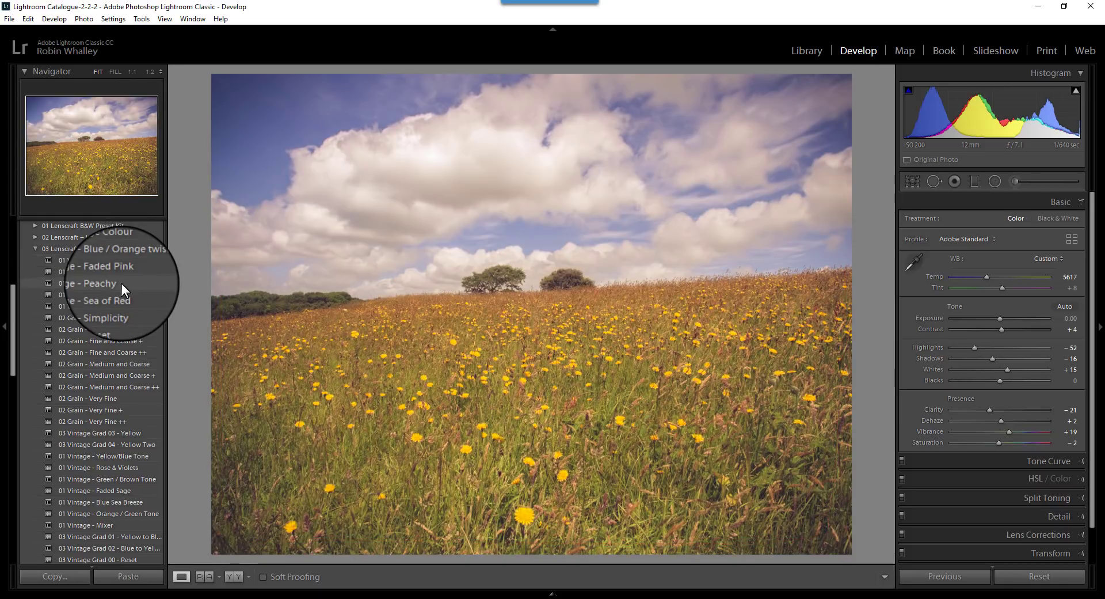
pyautogui.rightClick(122, 283)
pyautogui.click(148, 293)
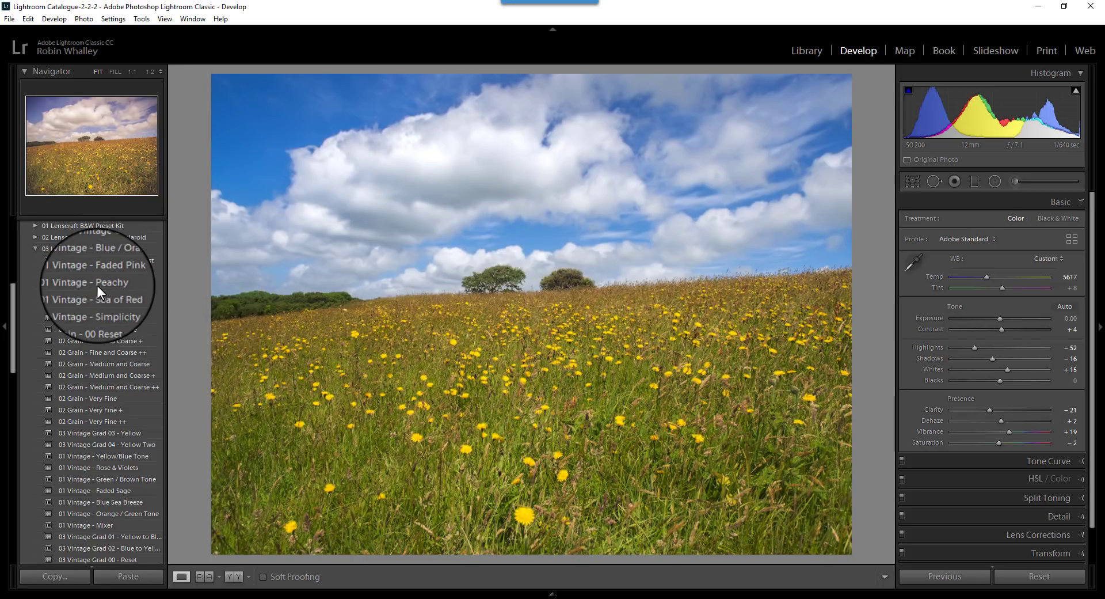
pyautogui.scroll(5, 33, 248)
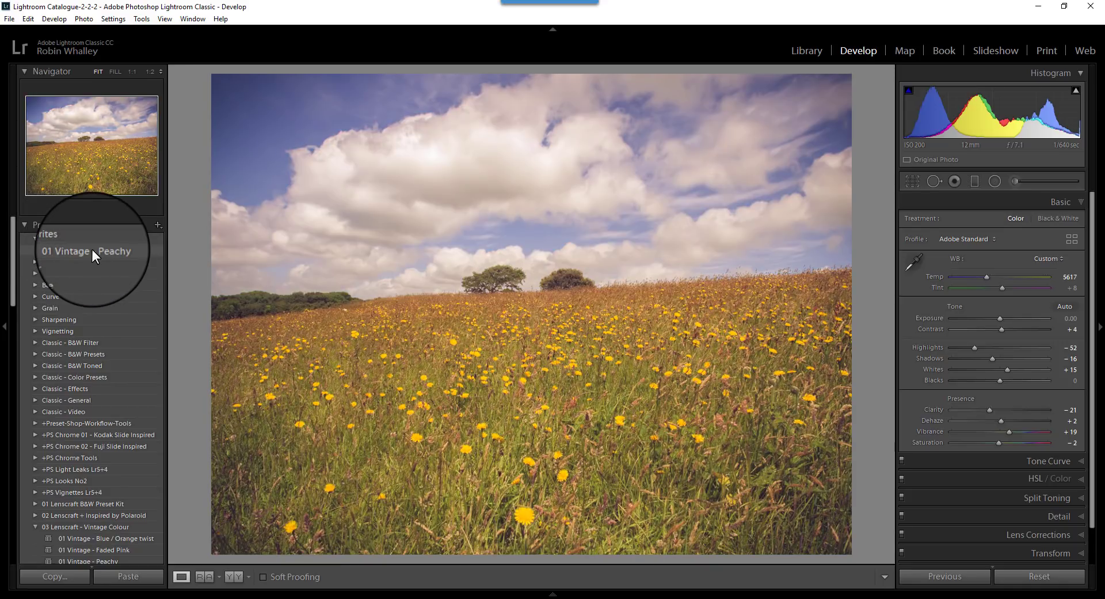
pyautogui.click(93, 250)
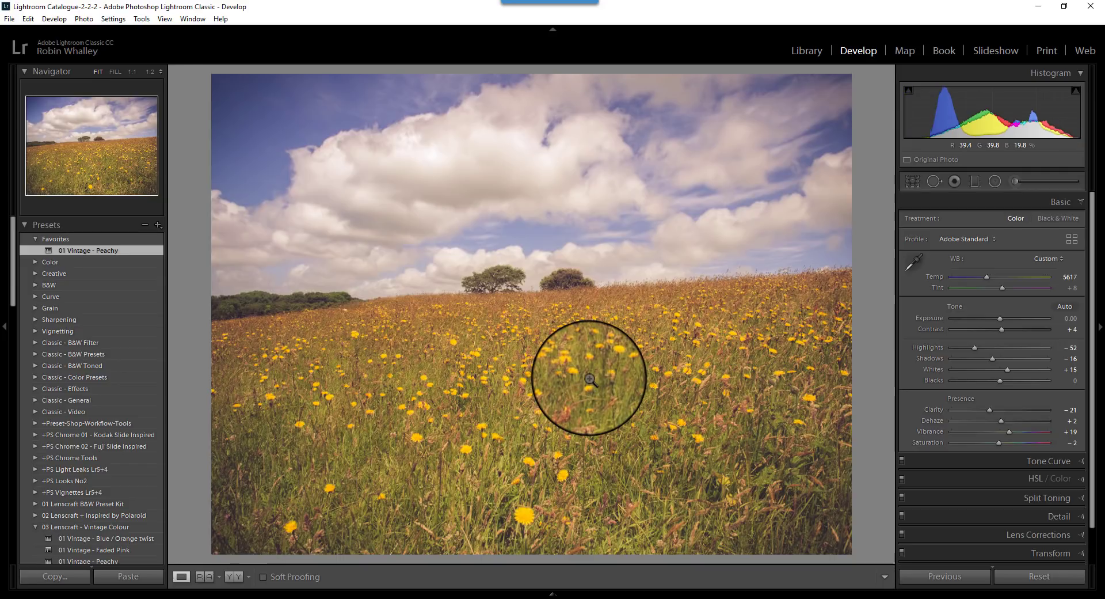
pyautogui.hotkey('ctrl', 'z')
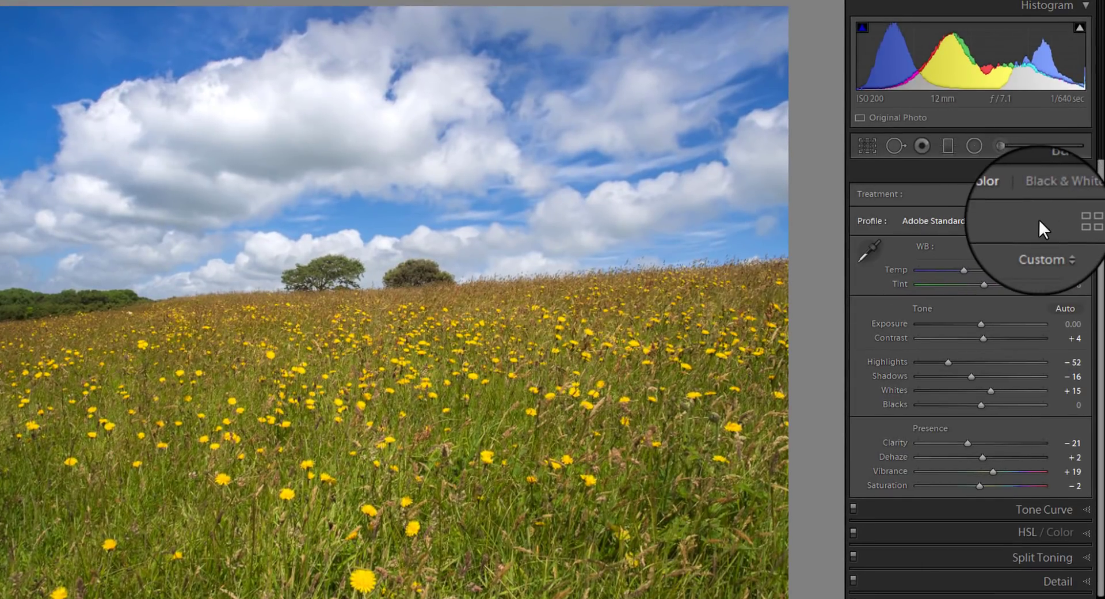
pyautogui.click(972, 222)
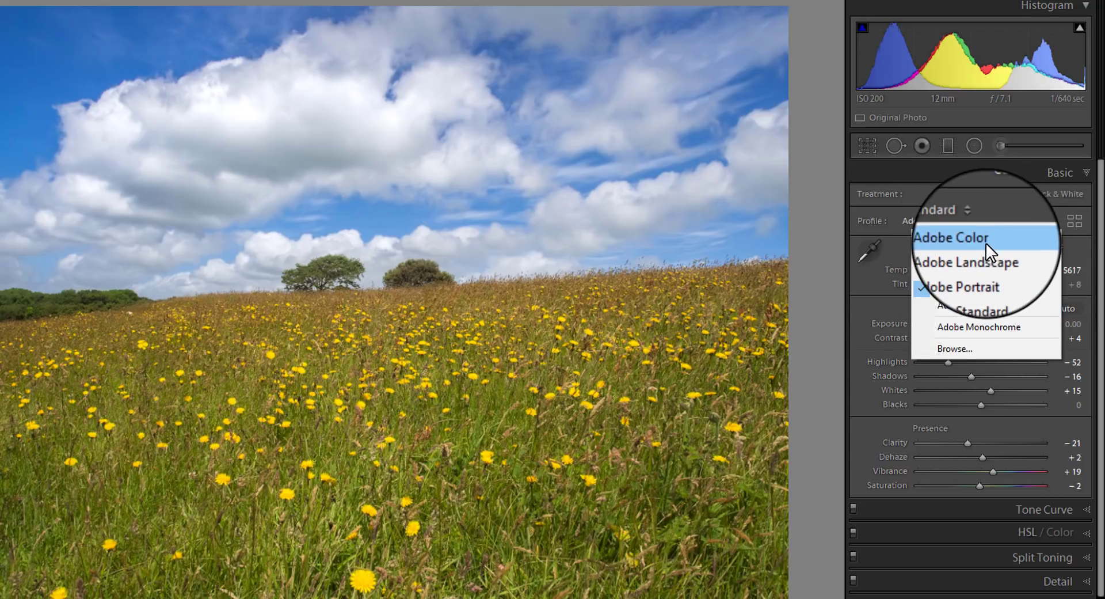
pyautogui.click(995, 288)
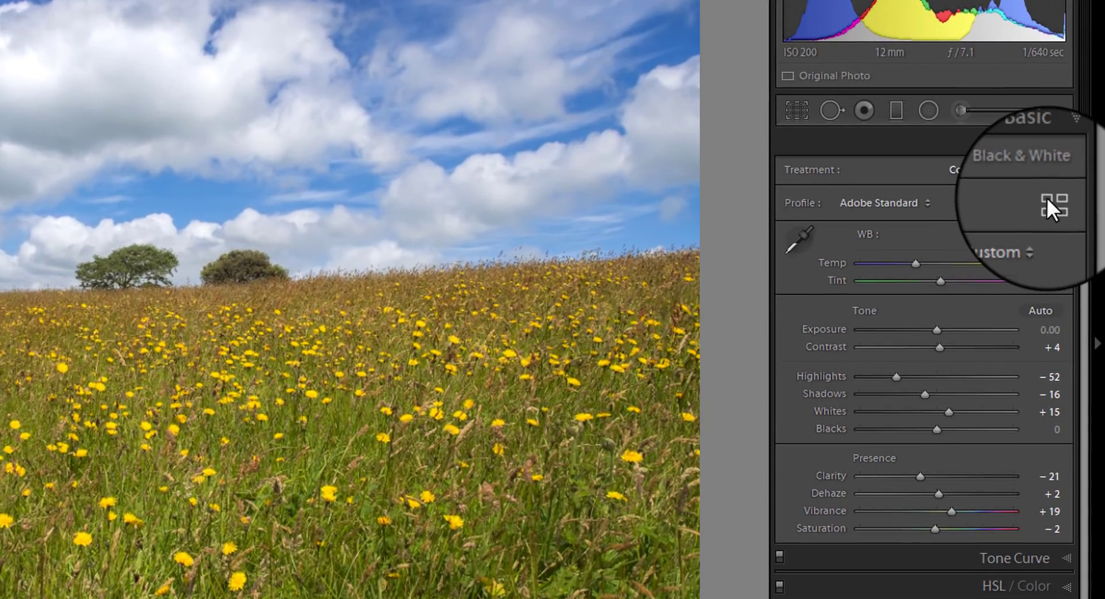
pyautogui.click(1047, 200)
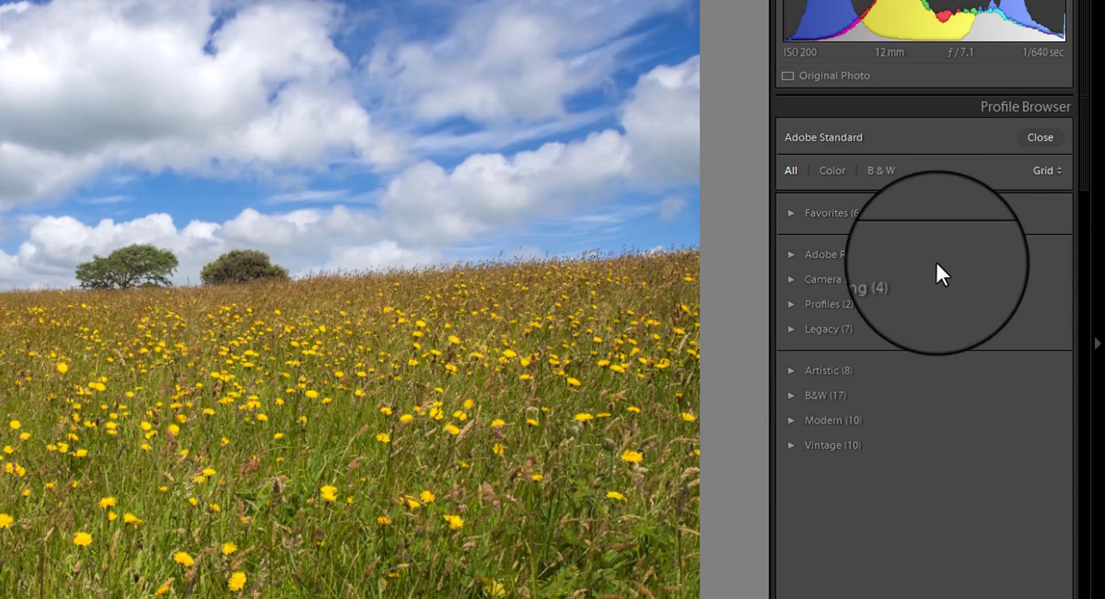
pyautogui.click(1042, 137)
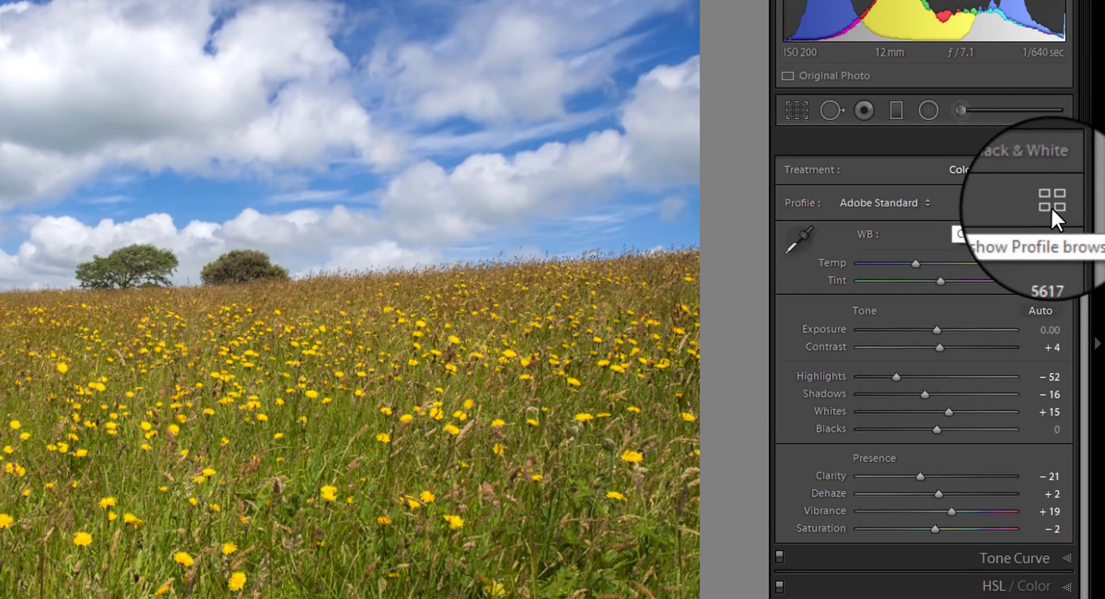
# Step: Open the Profile Browser in Grid view, expand Adobe Raw and preview Adobe Color
pyautogui.click(1052, 209)
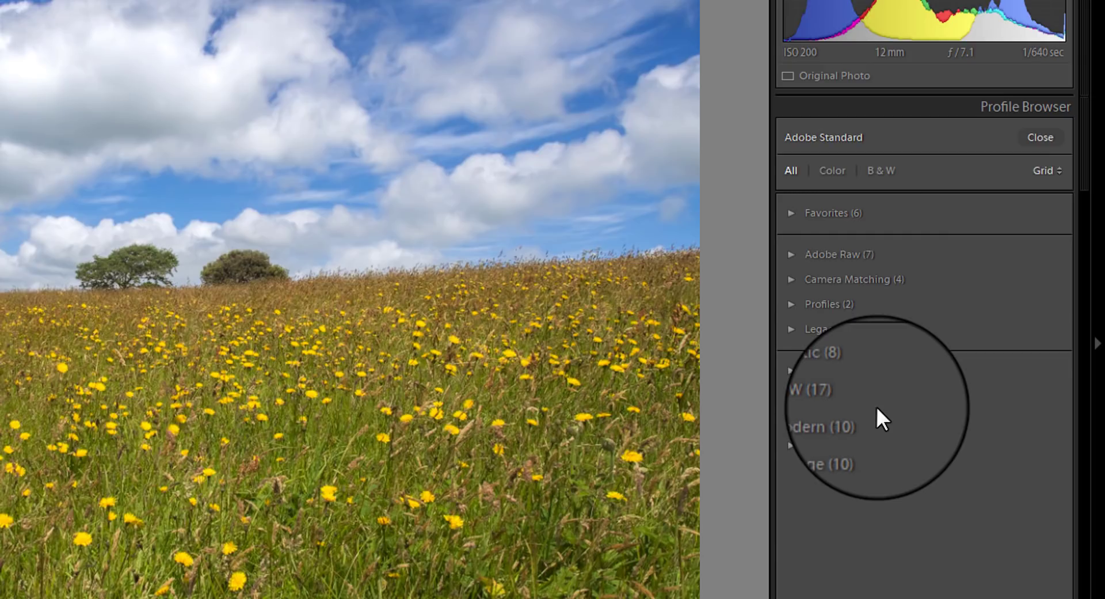
pyautogui.click(1058, 170)
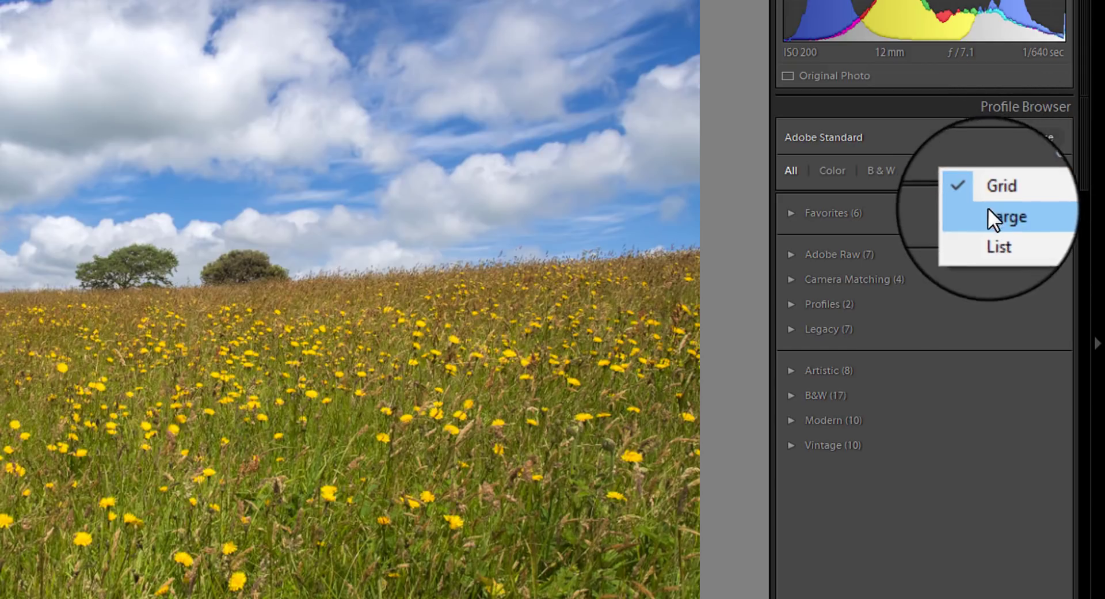
pyautogui.click(1028, 218)
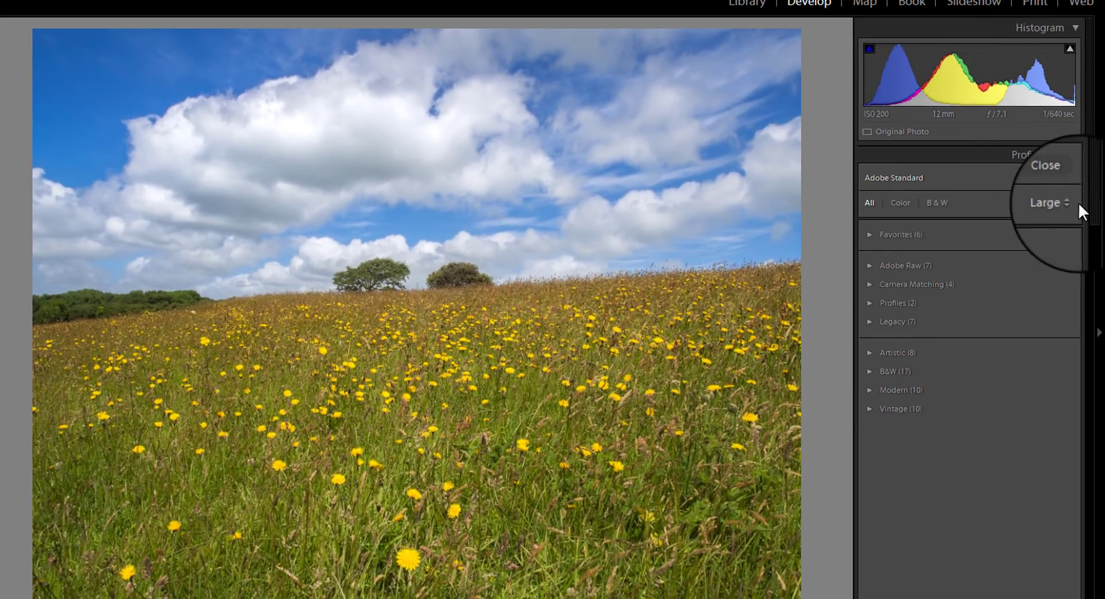
pyautogui.click(1058, 199)
pyautogui.click(1045, 214)
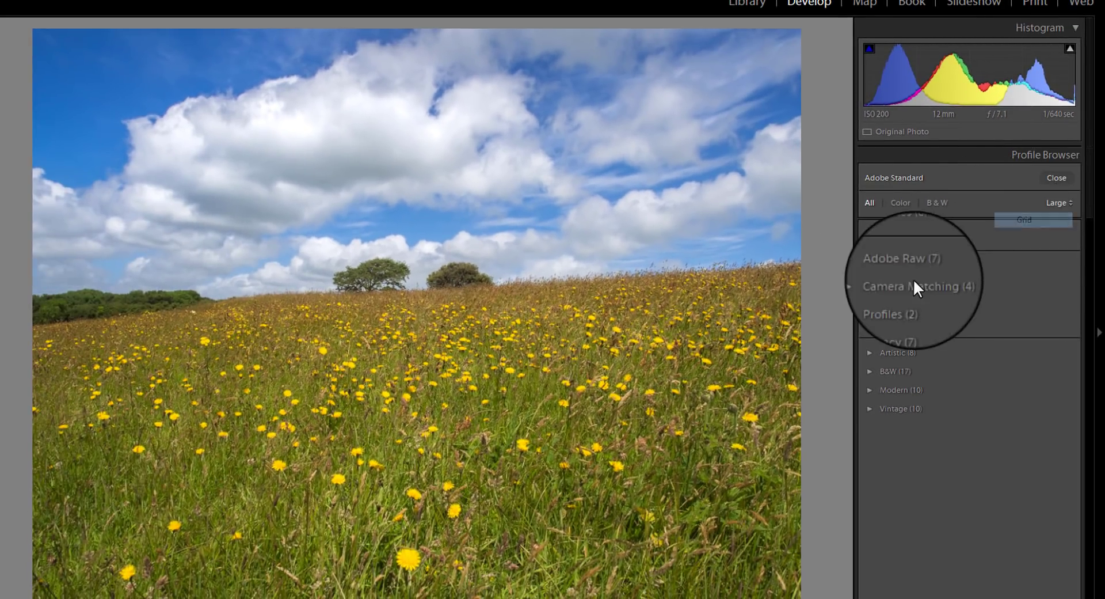
pyautogui.click(870, 266)
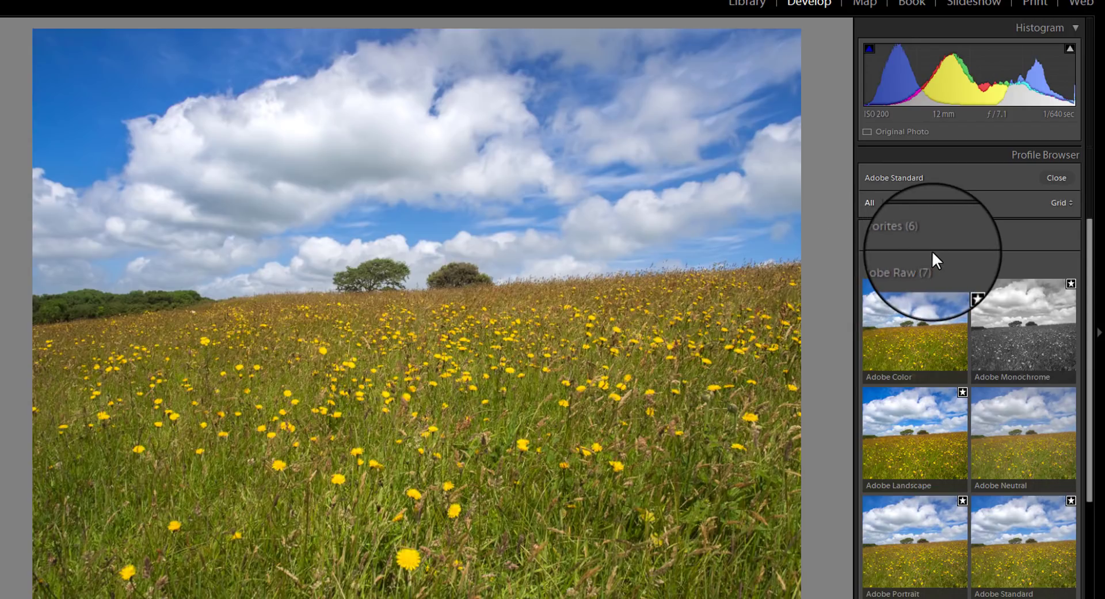
pyautogui.click(914, 318)
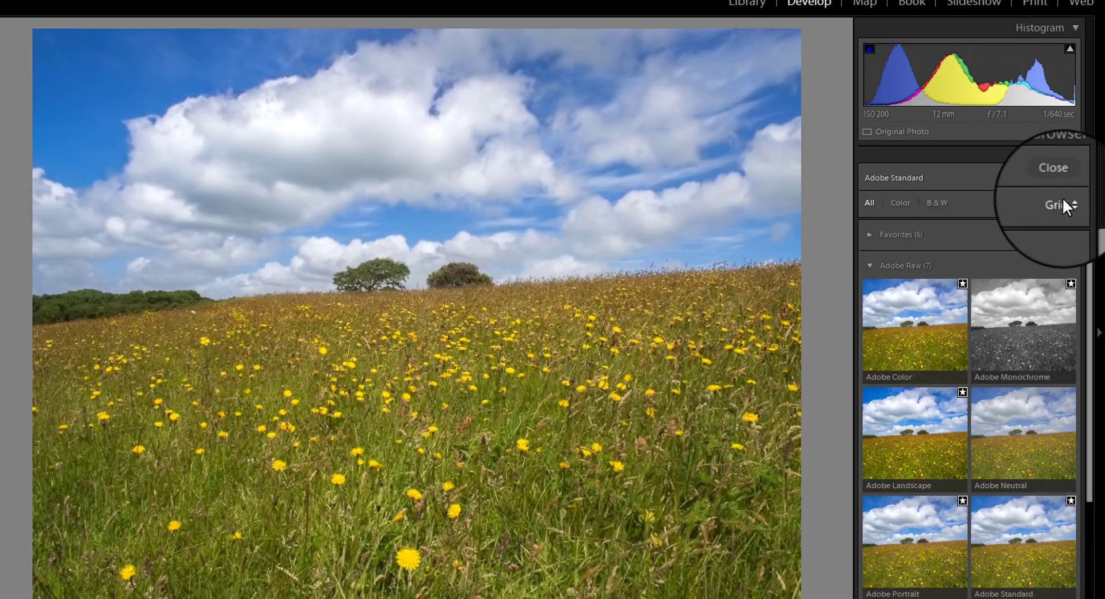
# Step: Cycle the Profile Browser through Large and List views, then back to Grid
pyautogui.click(1063, 200)
pyautogui.click(1046, 237)
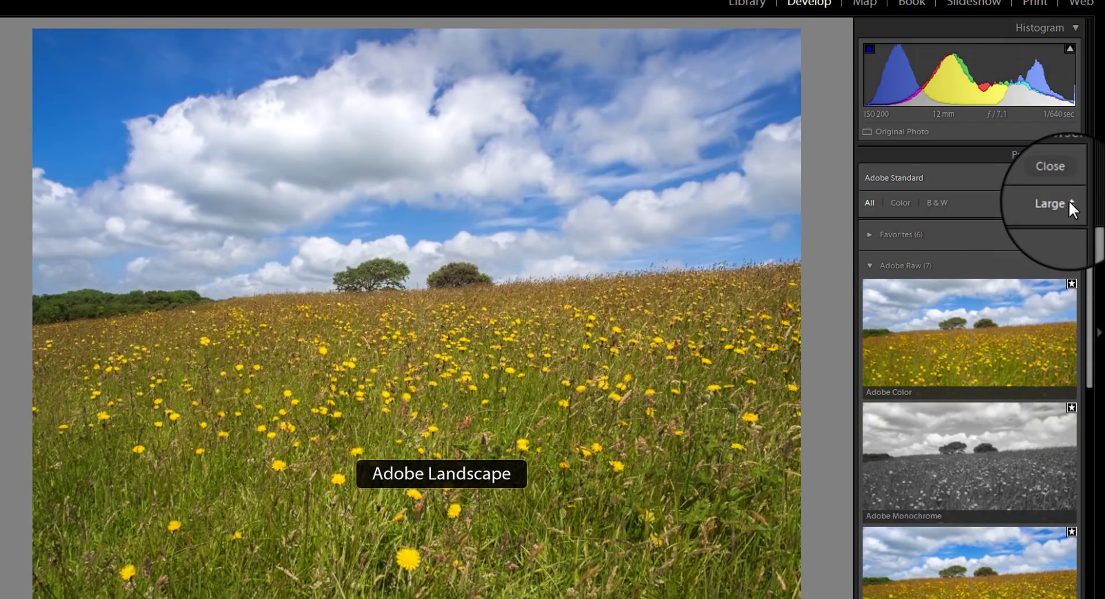
pyautogui.click(1062, 203)
pyautogui.click(1029, 256)
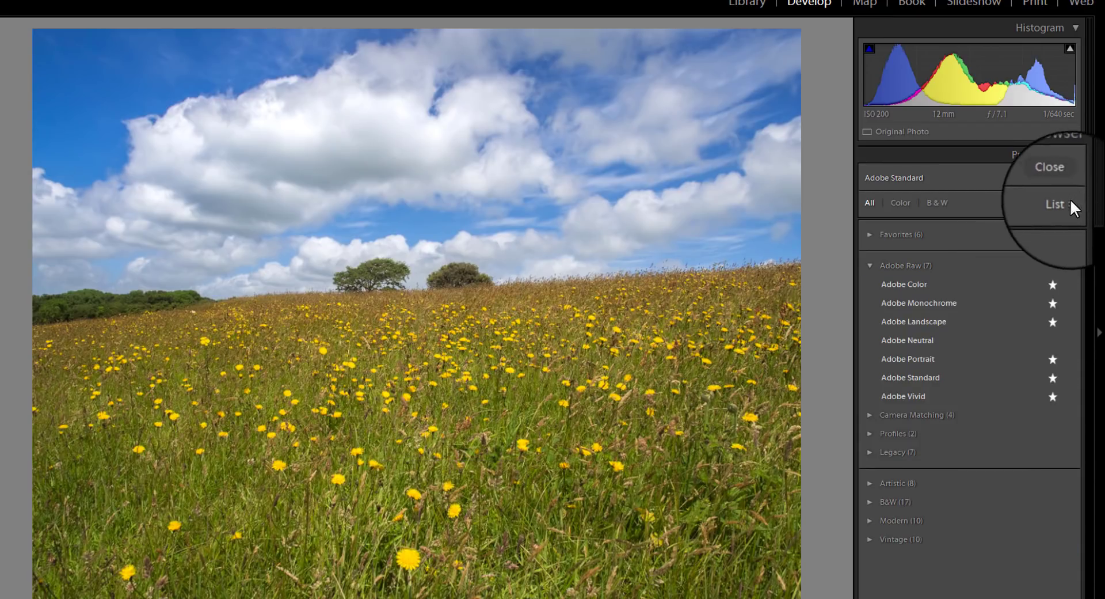
pyautogui.click(1067, 203)
pyautogui.click(1040, 231)
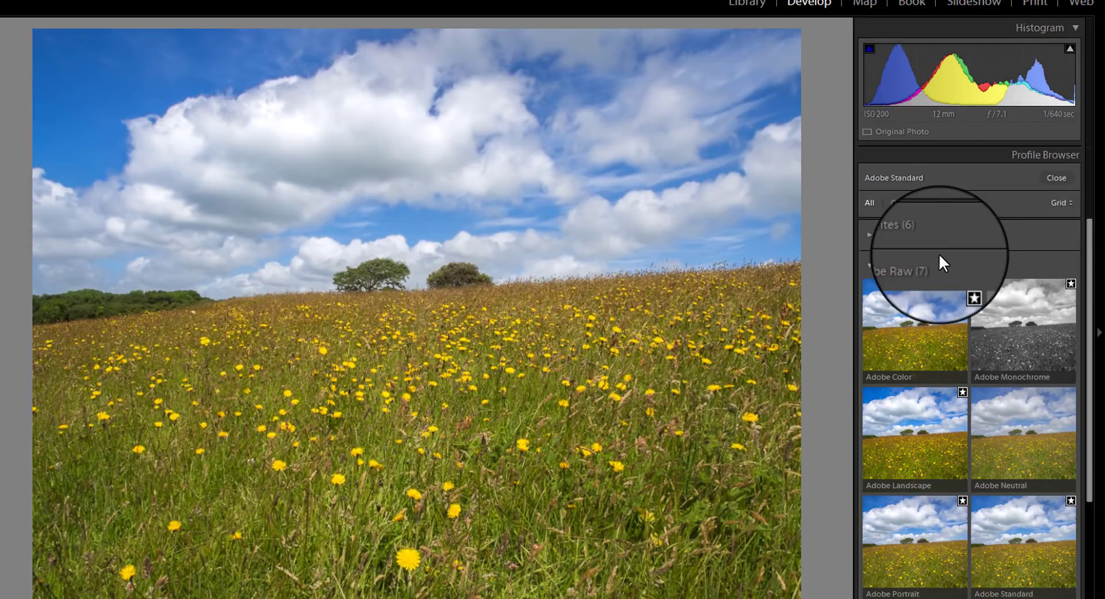
# Step: Unstar Adobe Color to remove it from the Favorites profiles
pyautogui.click(869, 234)
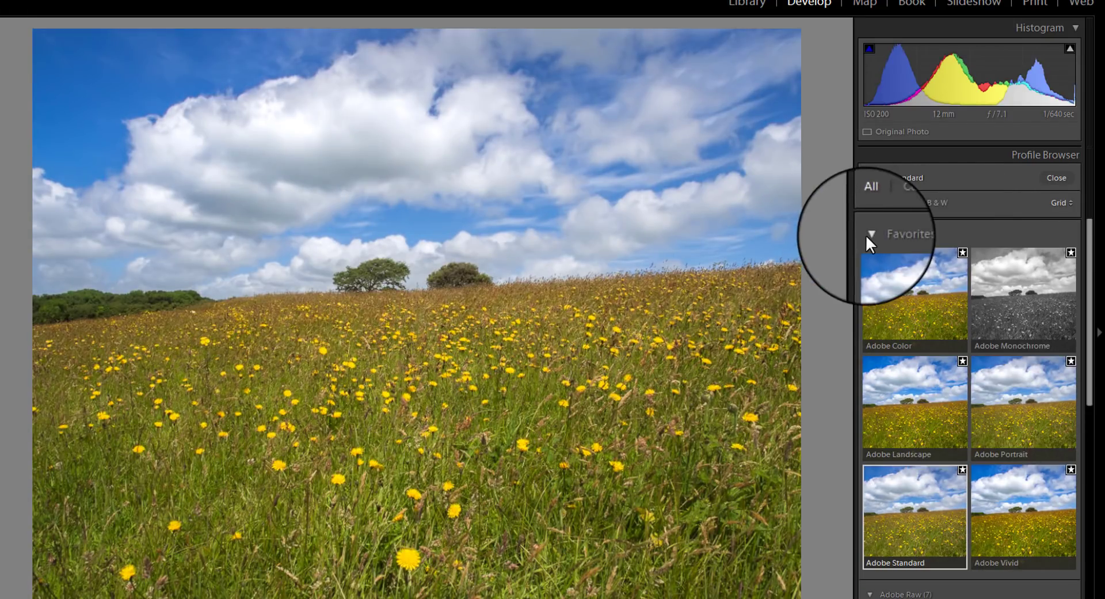
pyautogui.click(869, 234)
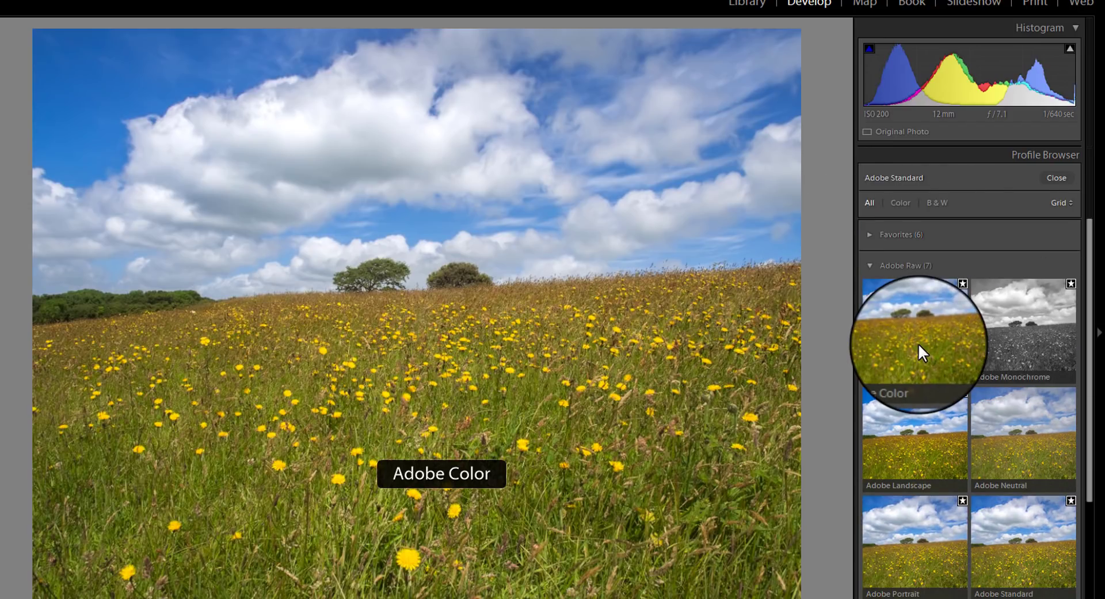
pyautogui.click(962, 283)
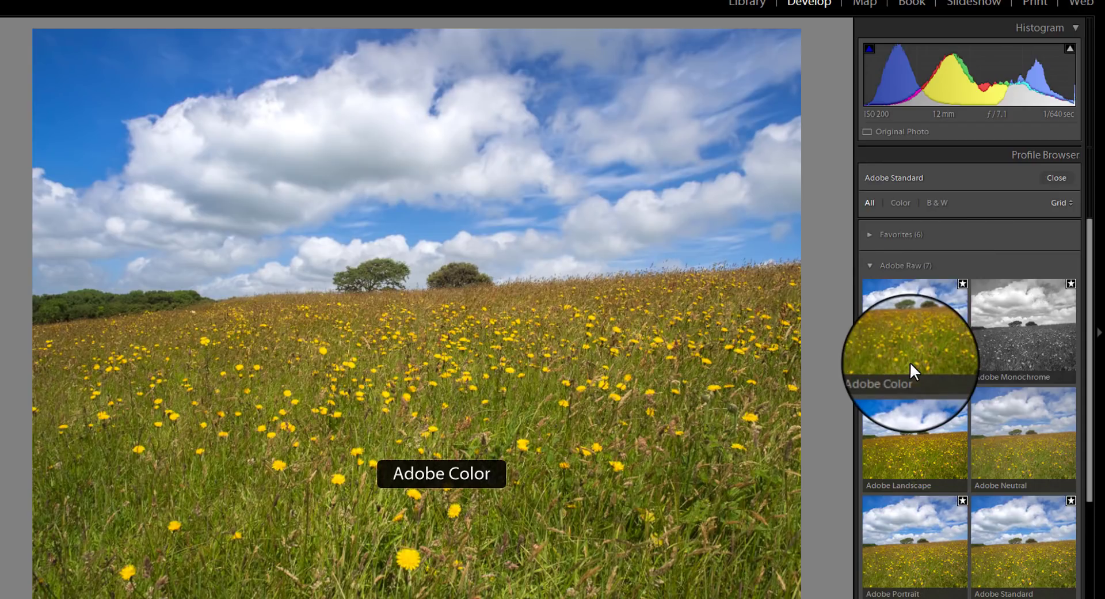
# Step: Collapse Adobe Raw and expand the Camera Matching and Legacy profile groups
pyautogui.click(870, 264)
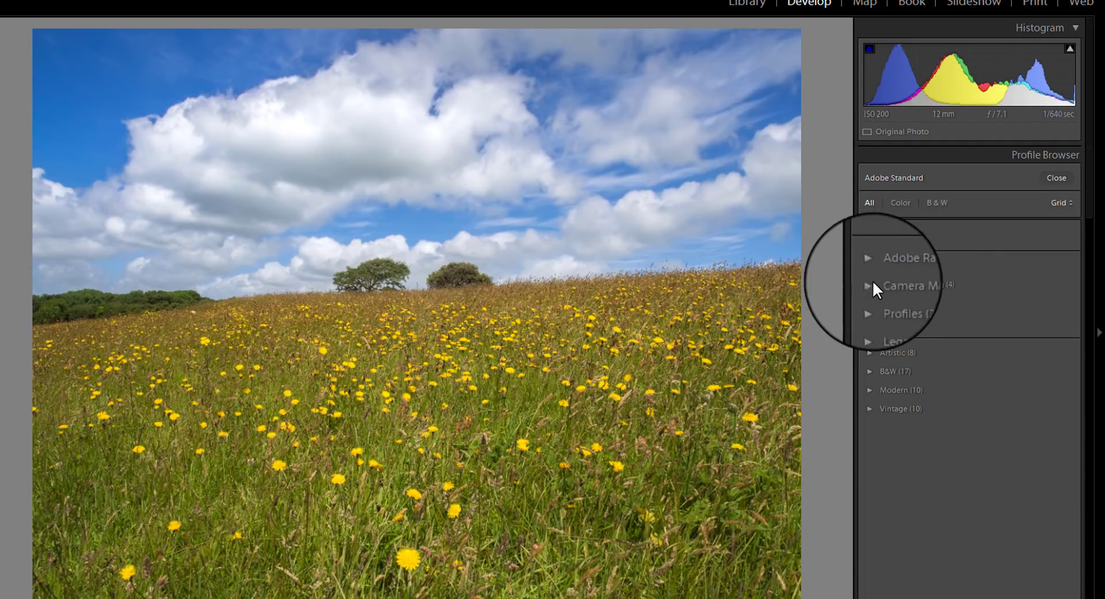
pyautogui.click(870, 285)
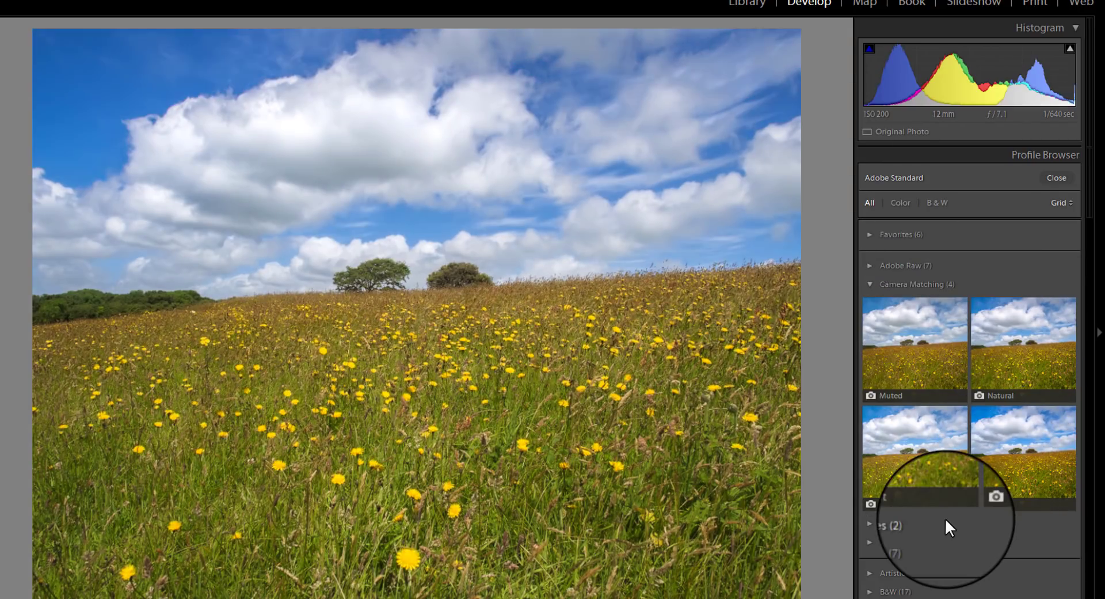
pyautogui.click(869, 540)
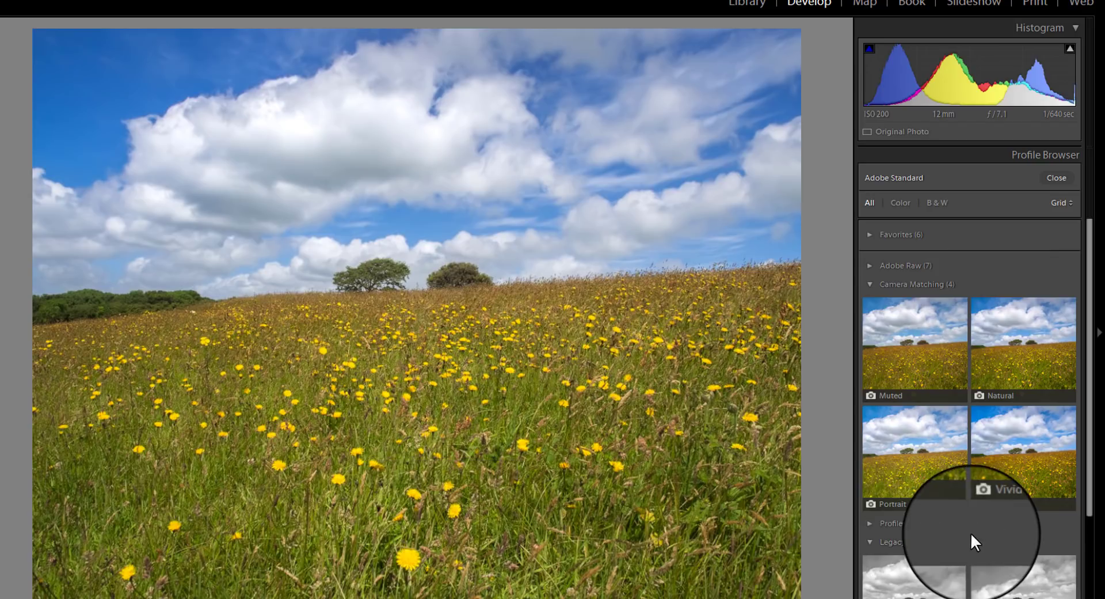
pyautogui.scroll(-4, 978, 518)
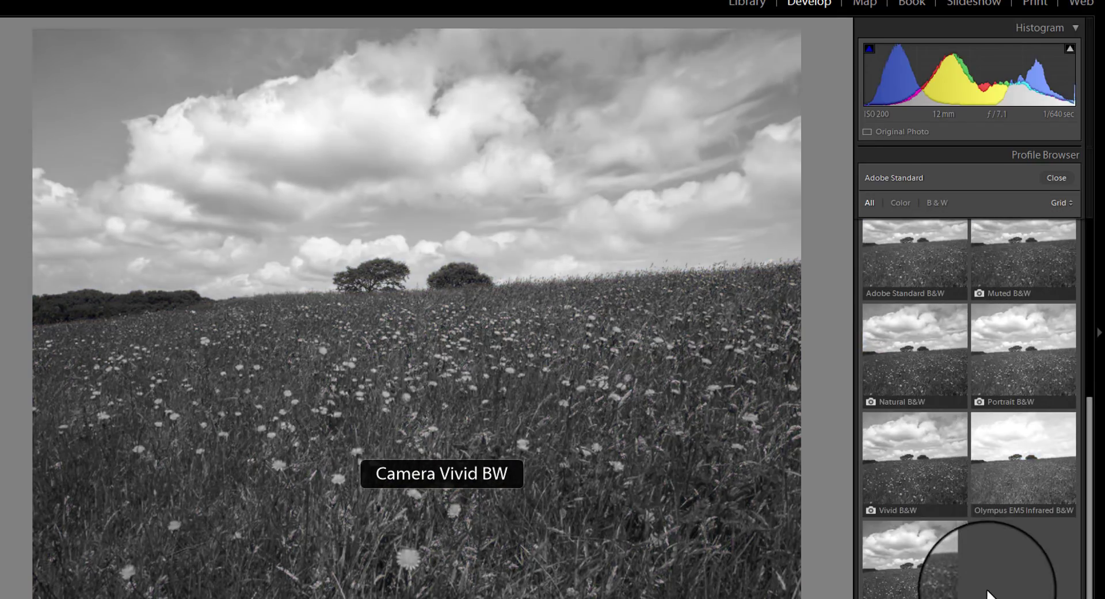
pyautogui.scroll(5, 1036, 518)
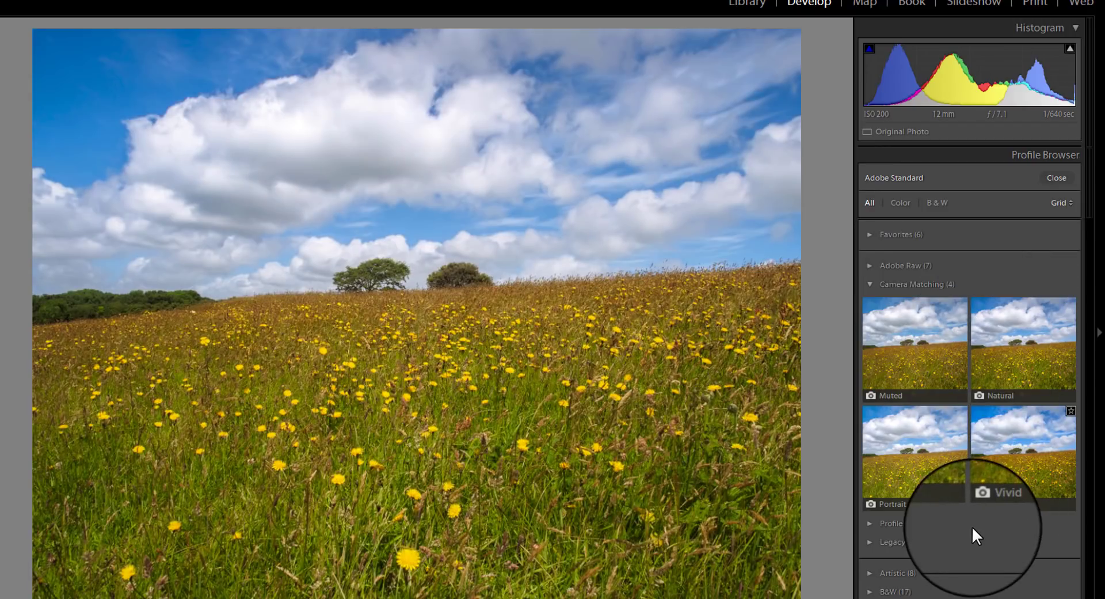
# Step: Expand the Olympus profiles, preview EM5 Infrared, then collapse the Olympus group
pyautogui.click(870, 522)
pyautogui.scroll(-1, 984, 507)
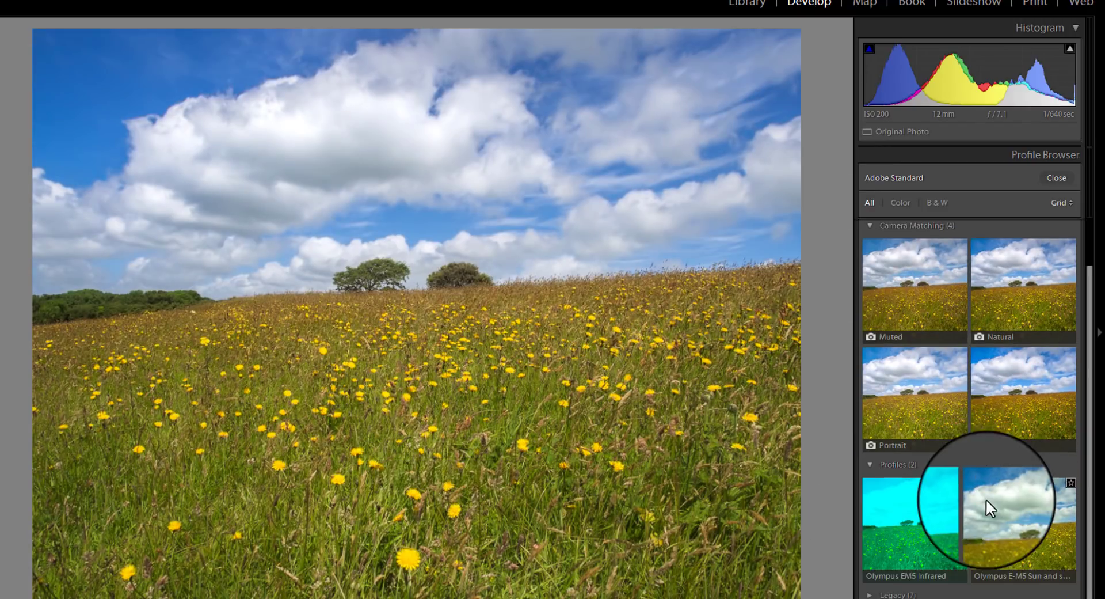
pyautogui.click(943, 527)
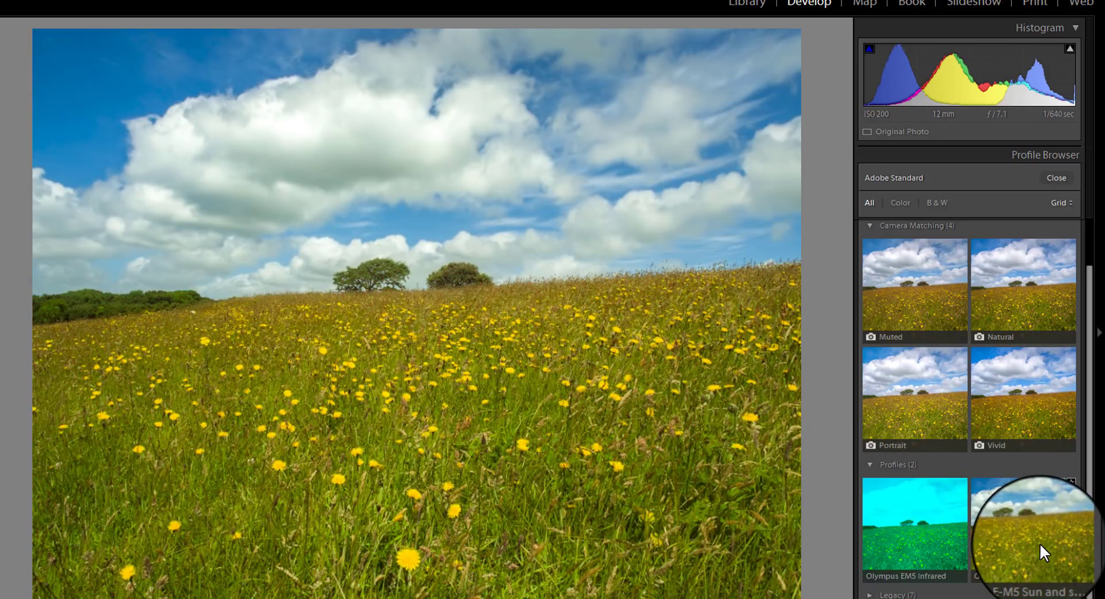
pyautogui.click(869, 464)
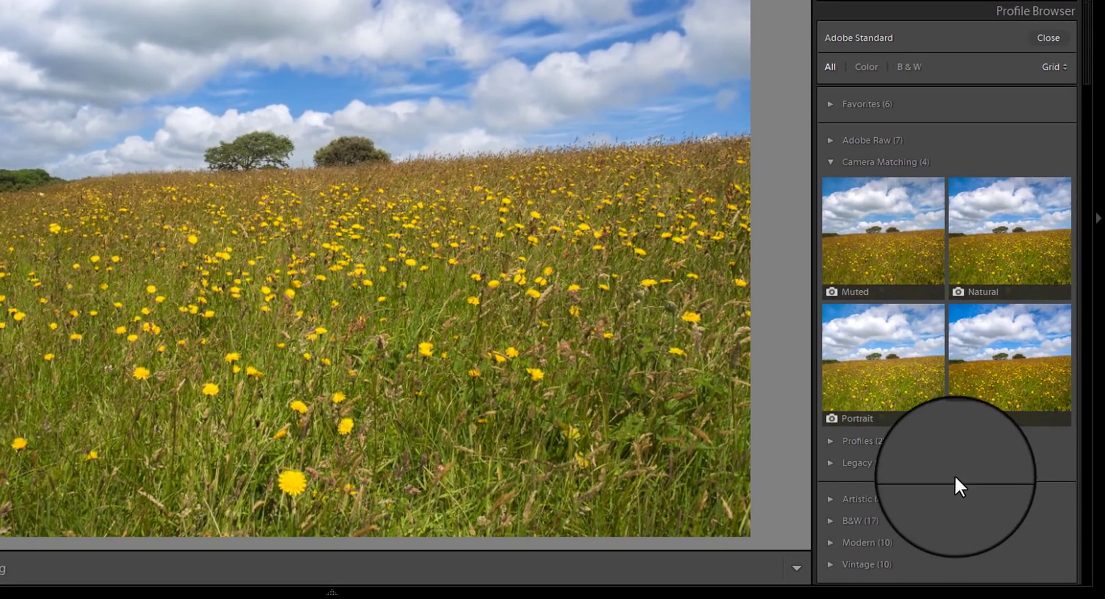
# Step: Expand the Artistic group, apply Artistic 01 at Amount 100 and close the browser
pyautogui.click(830, 498)
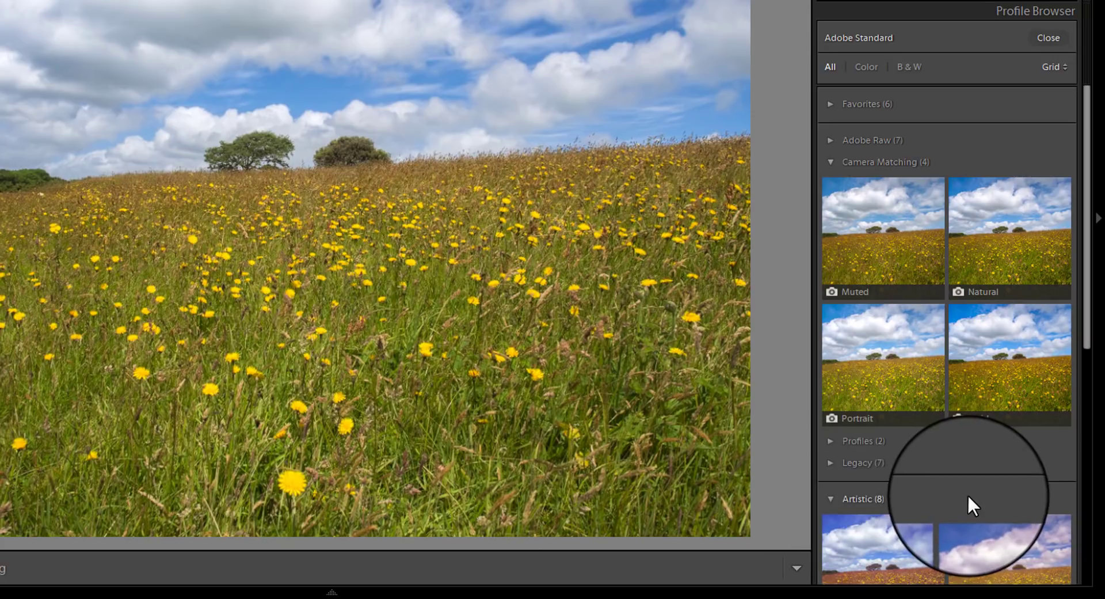
pyautogui.scroll(-6, 973, 489)
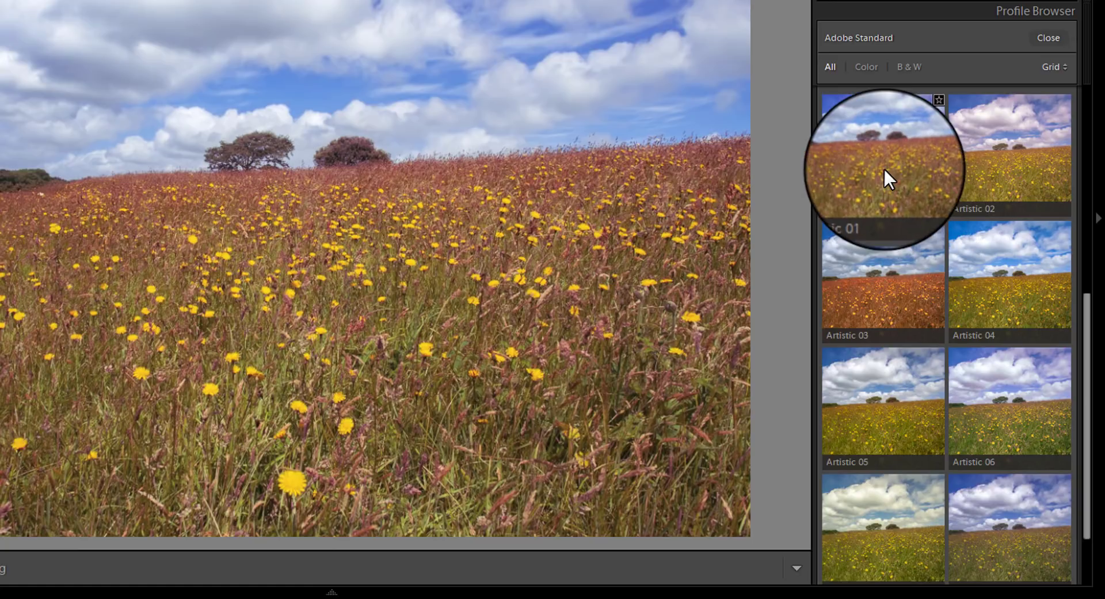
pyautogui.click(884, 170)
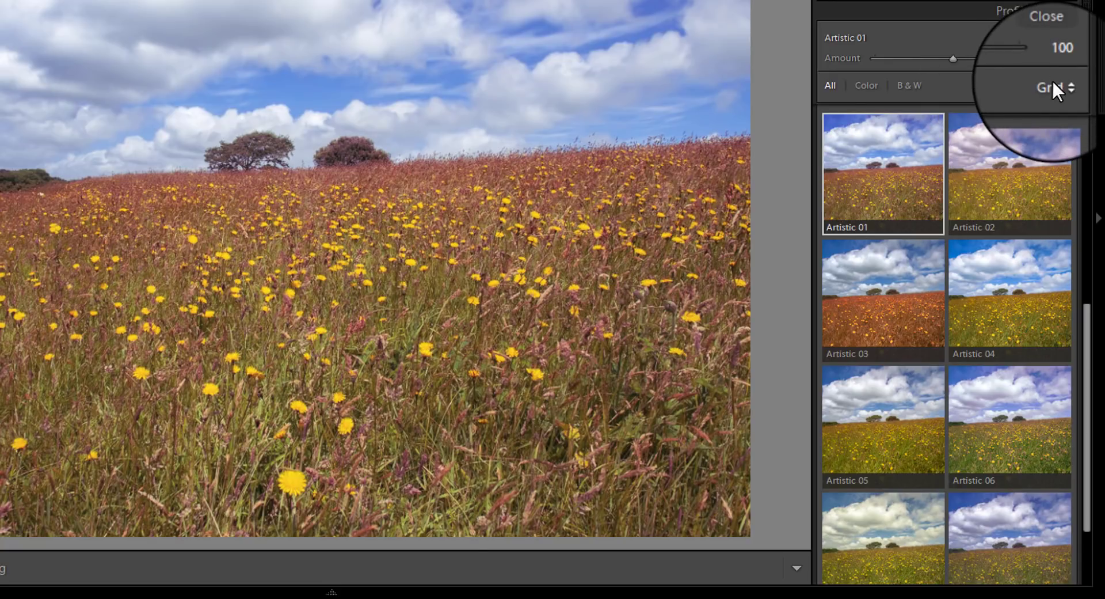
pyautogui.click(1056, 40)
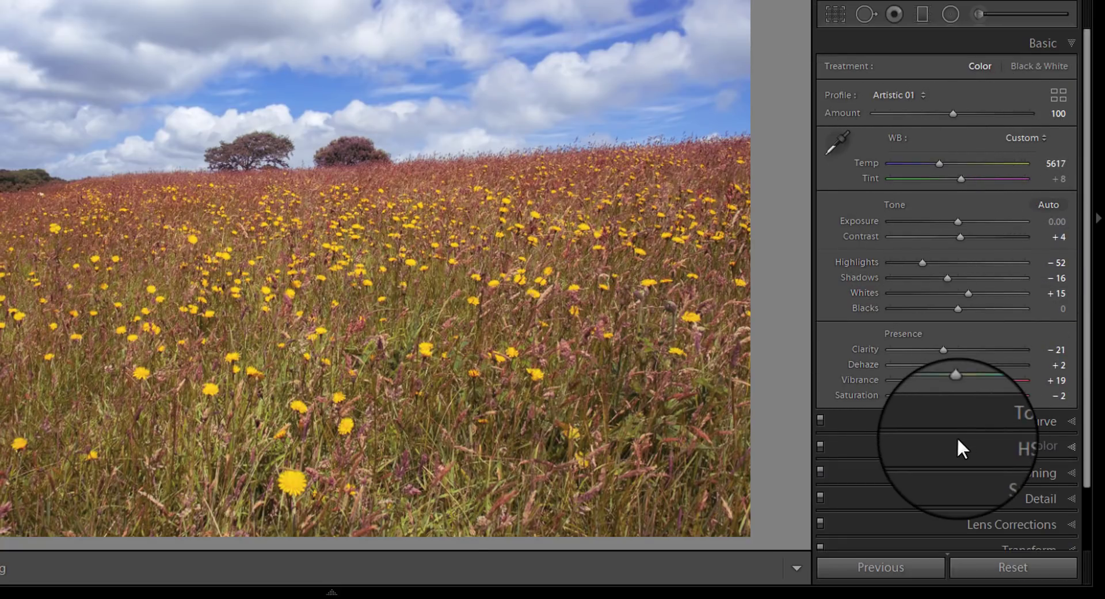
# Step: Reopen the Profile Browser, apply Artistic 03 and set its Amount to 99
pyautogui.click(1059, 94)
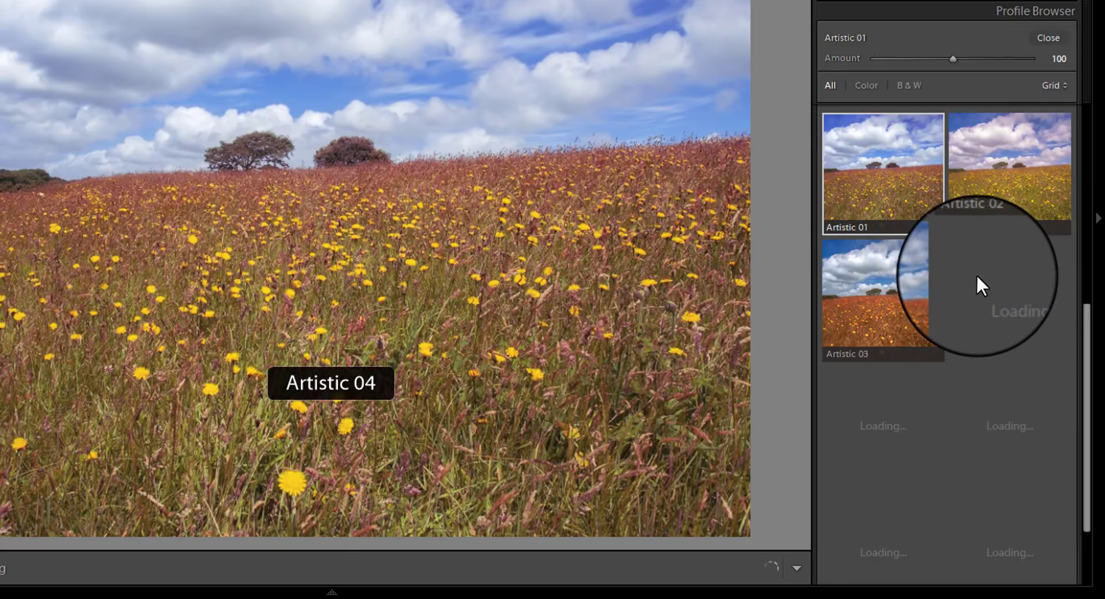
pyautogui.scroll(-3, 979, 426)
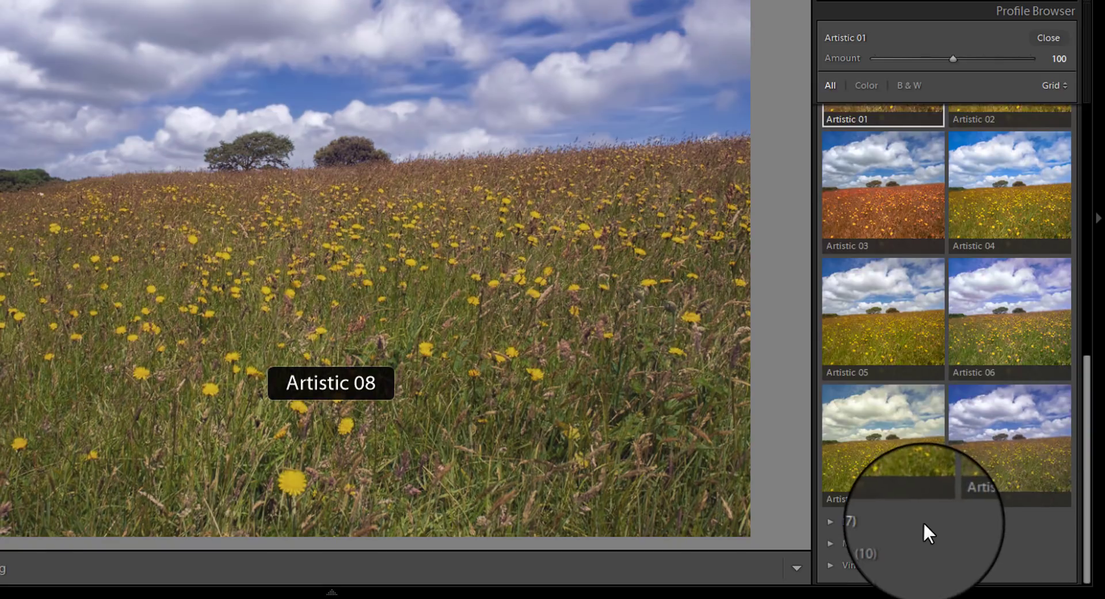
pyautogui.scroll(5, 917, 316)
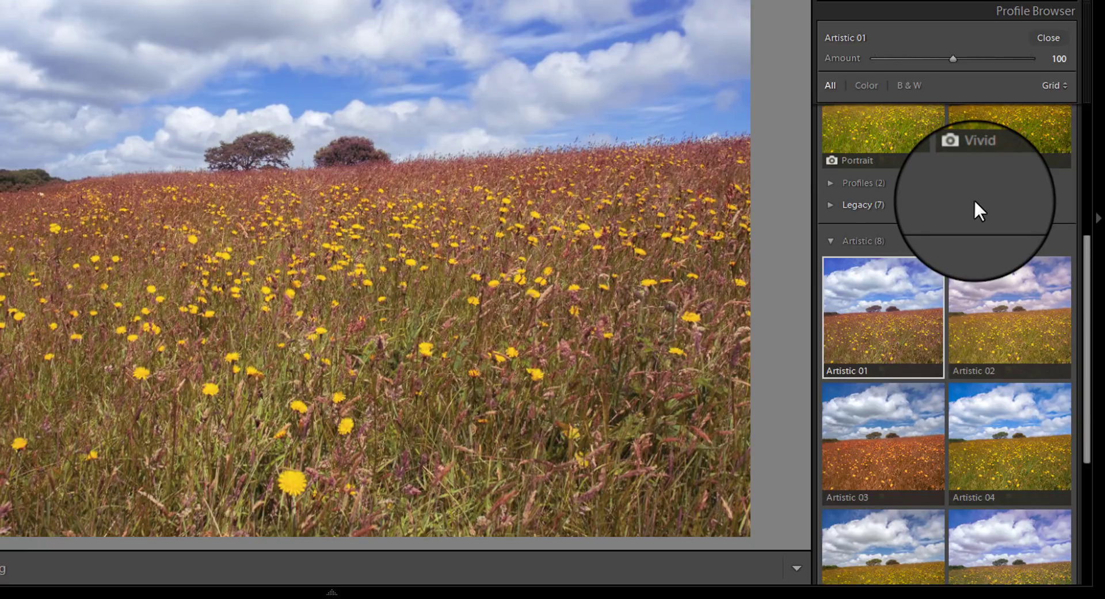
pyautogui.click(875, 458)
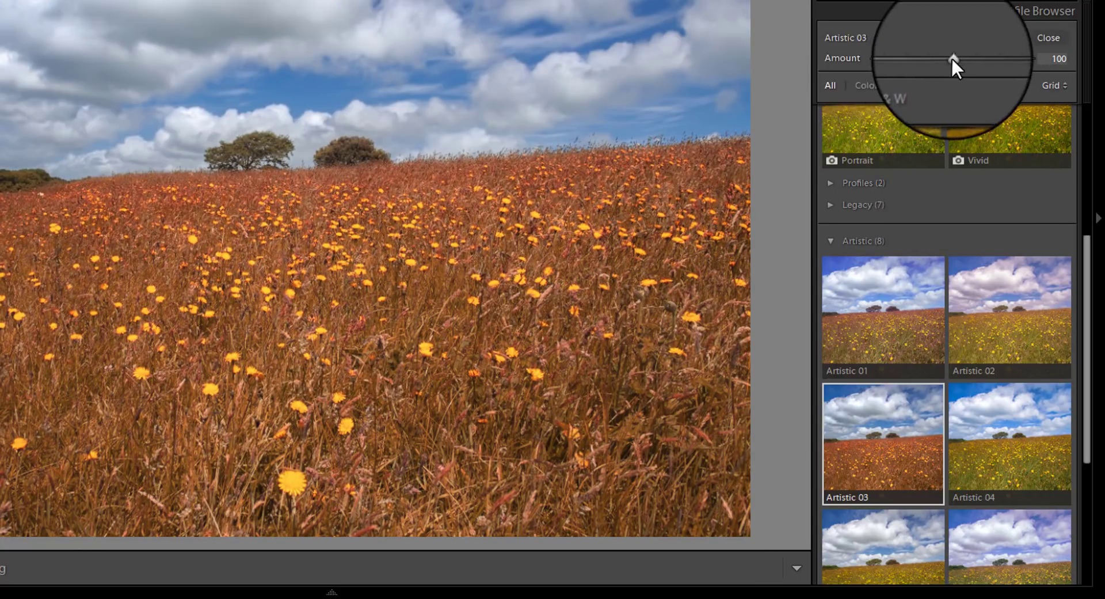
pyautogui.moveTo(951, 56); pyautogui.dragTo(1041, 56)
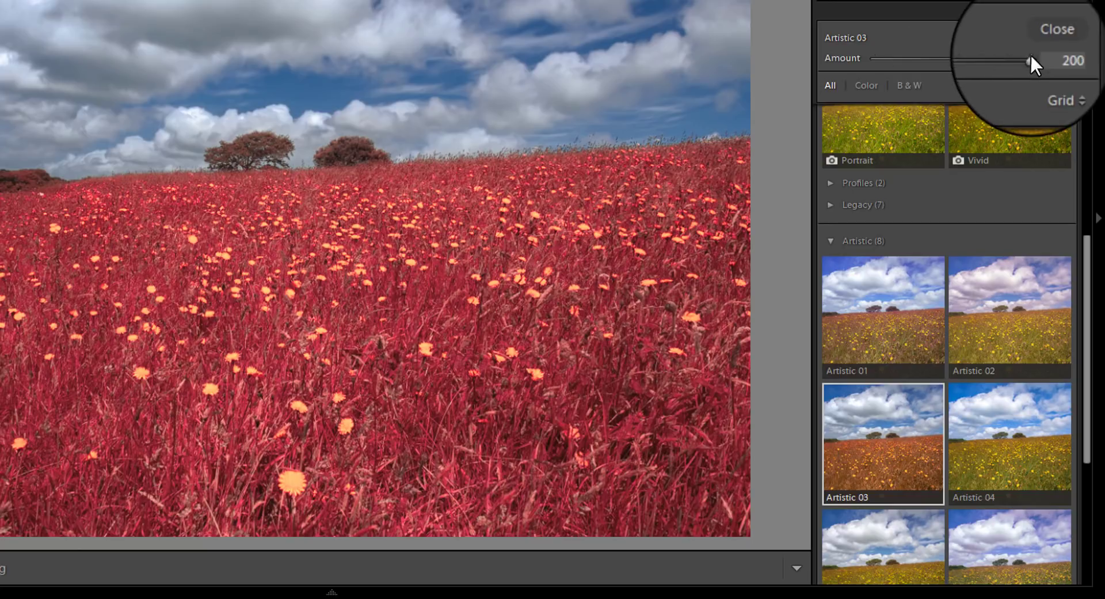
pyautogui.moveTo(1014, 56); pyautogui.dragTo(951, 59)
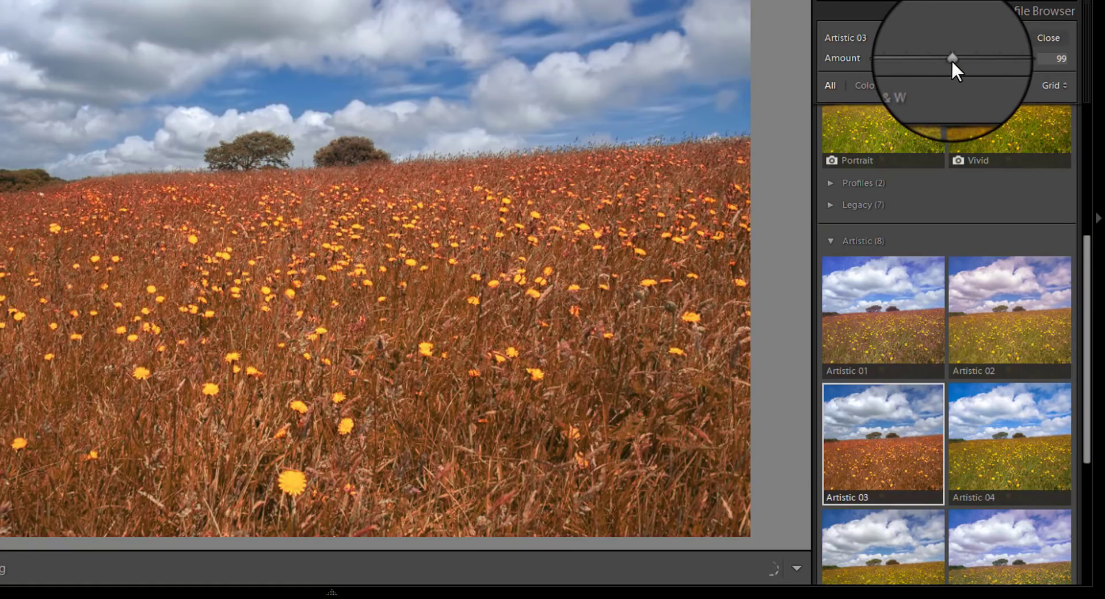
pyautogui.click(1038, 38)
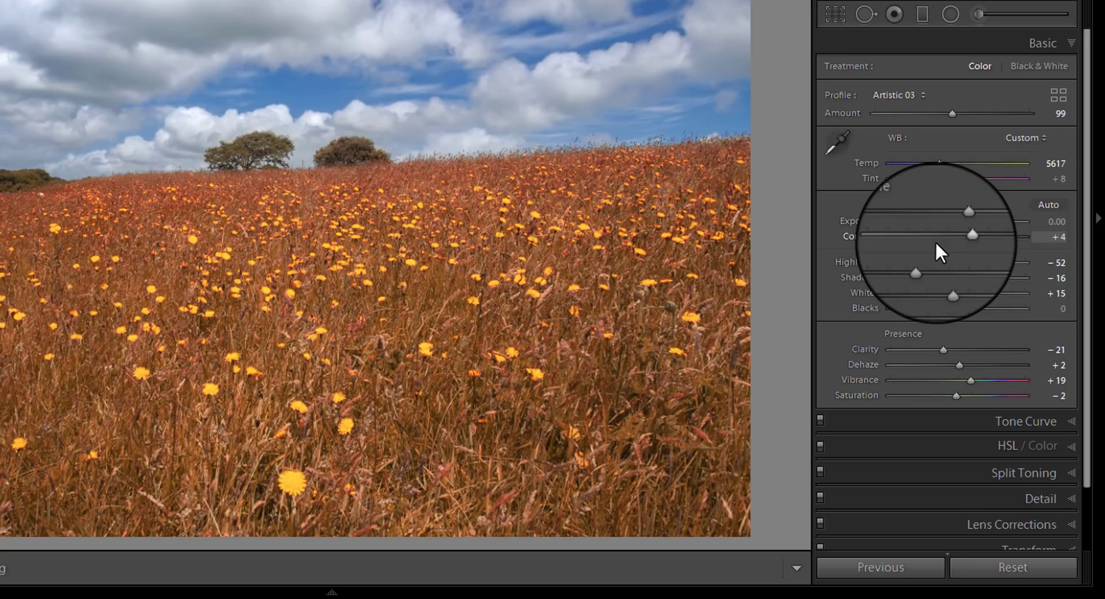
pyautogui.scroll(-3, 1000, 352)
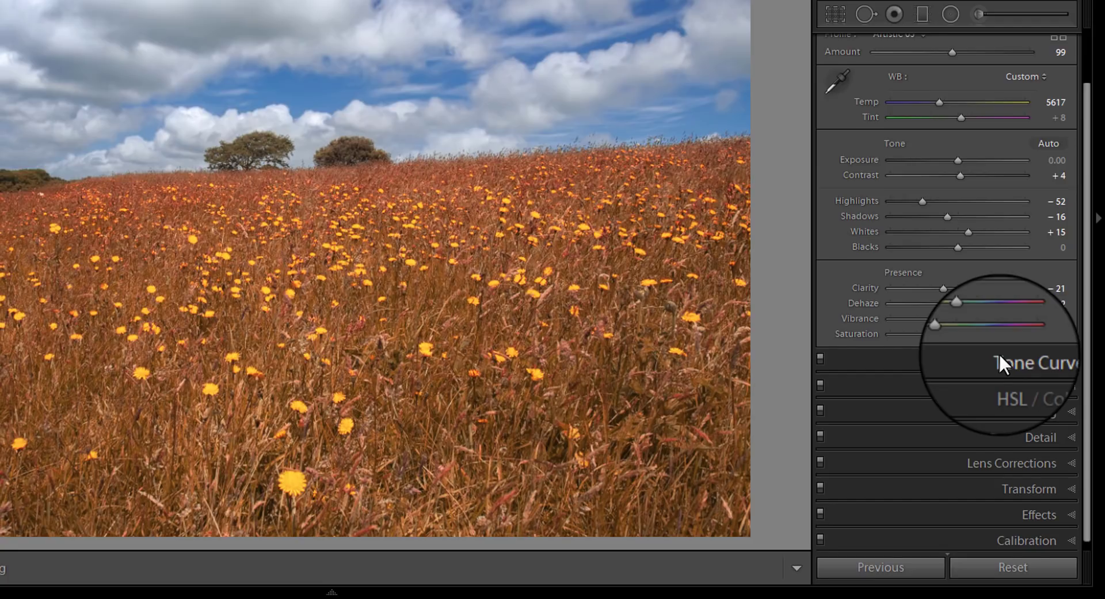
pyautogui.scroll(1, 999, 353)
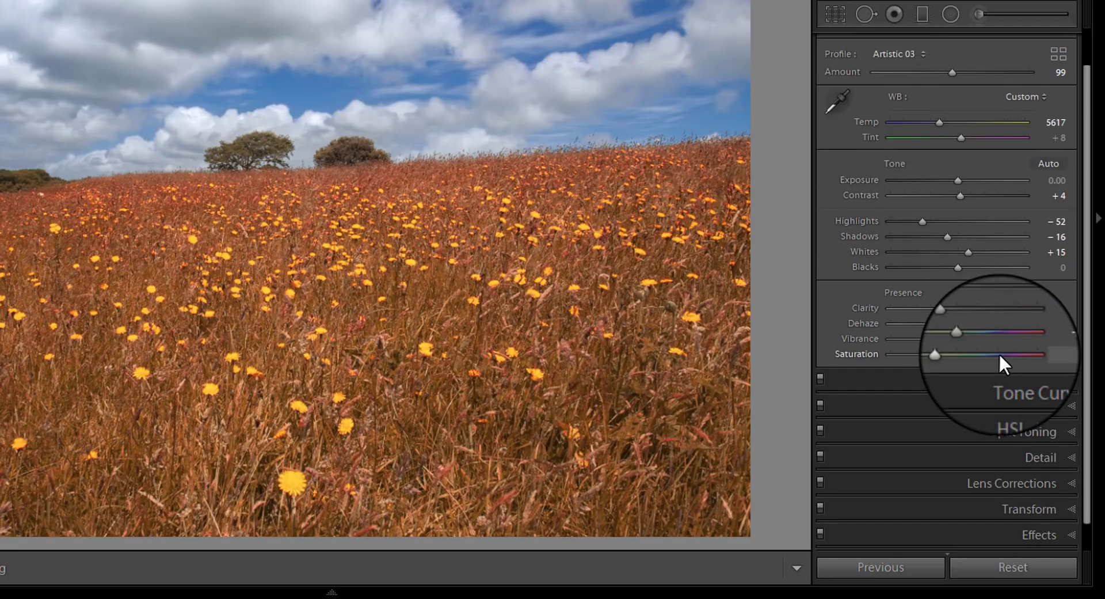